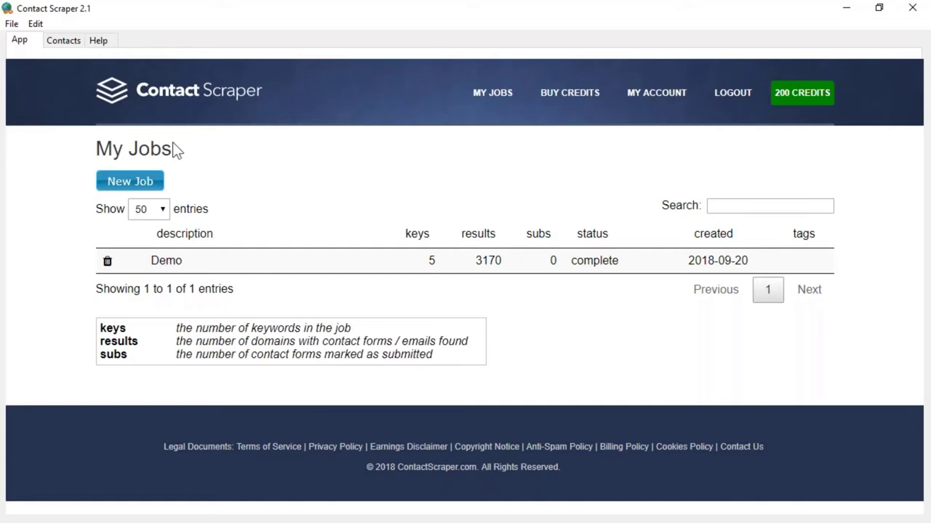
Step: Switch to the Contacts view and load the Demo job from the Job dropdown
{"action": "left_click", "coordinate": [64, 42]}
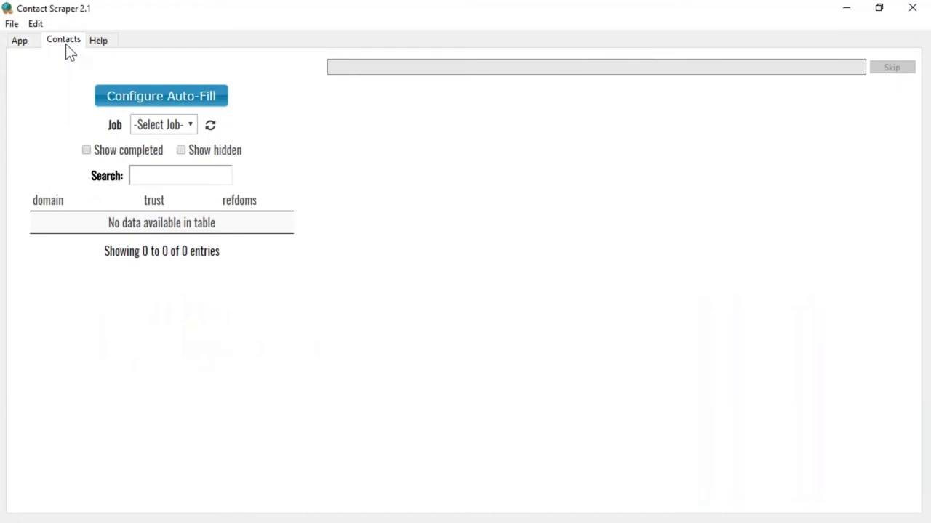
{"action": "left_click", "coordinate": [191, 124]}
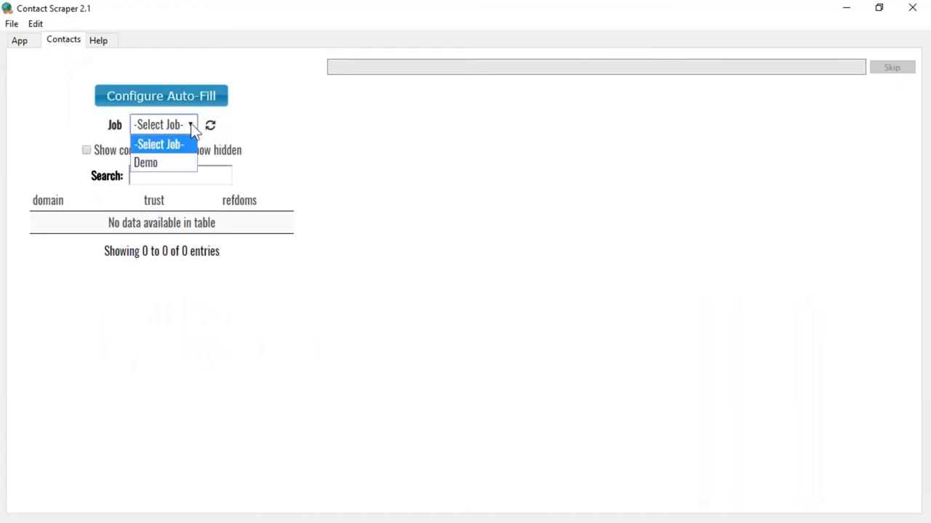
{"action": "left_click", "coordinate": [165, 158]}
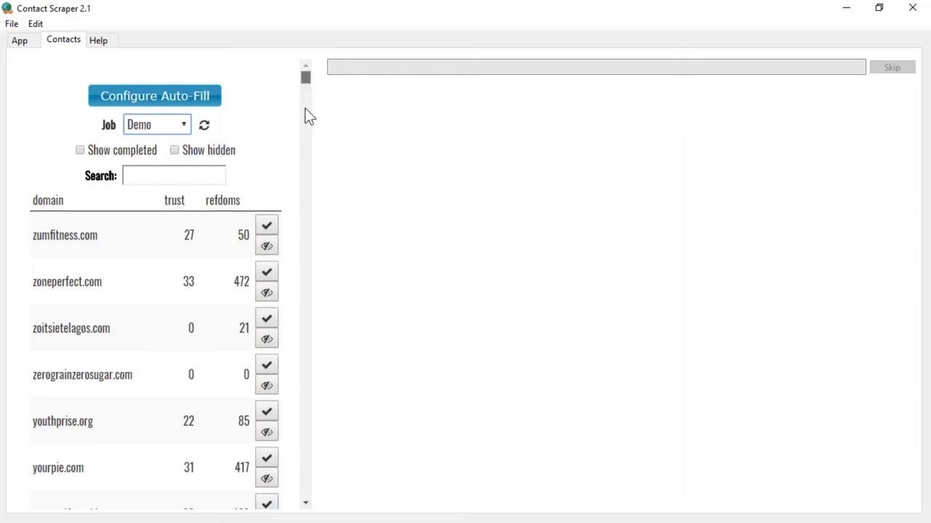
{"action": "left_click_drag", "start_coordinate": [305, 109], "coordinate": [307, 42]}
Step: Open the job's auto-fill details and enter the sender's first name, last name and e-mail address
{"action": "left_click", "coordinate": [150, 104]}
{"action": "left_click", "coordinate": [150, 118]}
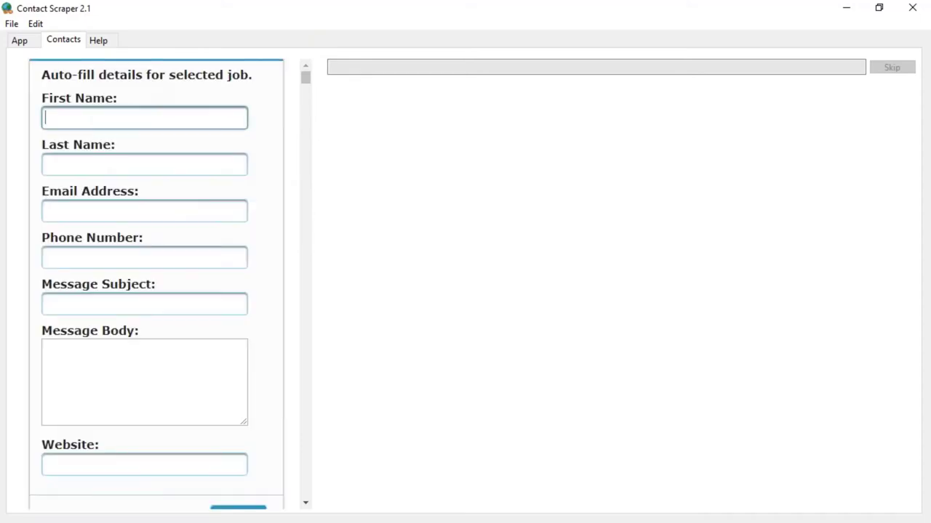
{"action": "key", "text": "Tab"}
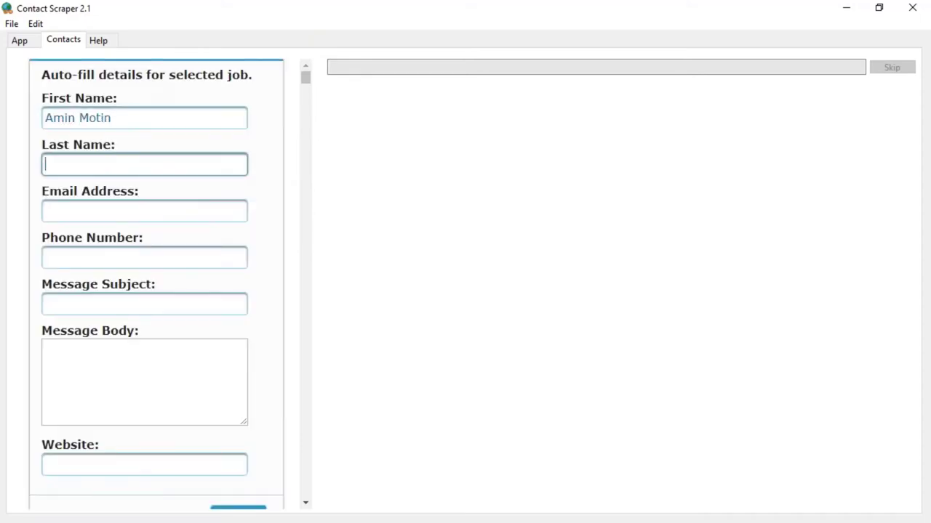
{"action": "key", "text": "shift+Tab"}
{"action": "key", "text": "Tab"}
{"action": "key", "text": "Tab"}
{"action": "type", "text": "m"}
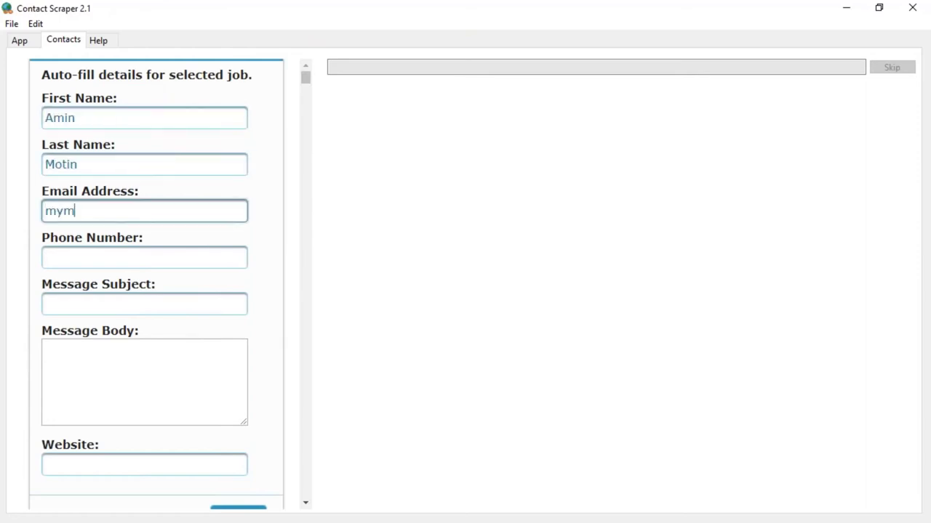
{"action": "type", "text": "yema"}
{"action": "key", "text": "BackSpace"}
{"action": "key", "text": "BackSpace"}
{"action": "type", "text": "email"}
{"action": "key", "text": "Tab"}
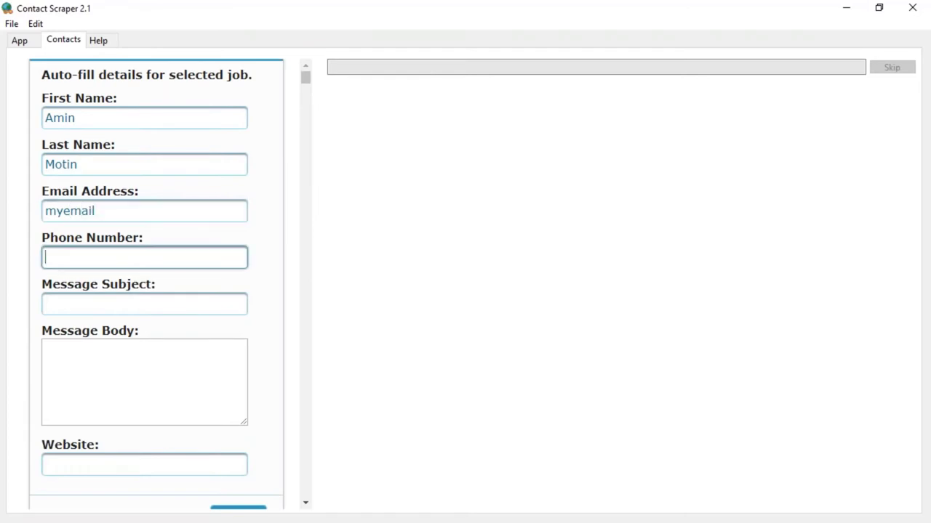
{"action": "key", "text": "Tab"}
{"action": "type", "text": "Hi, jus"}
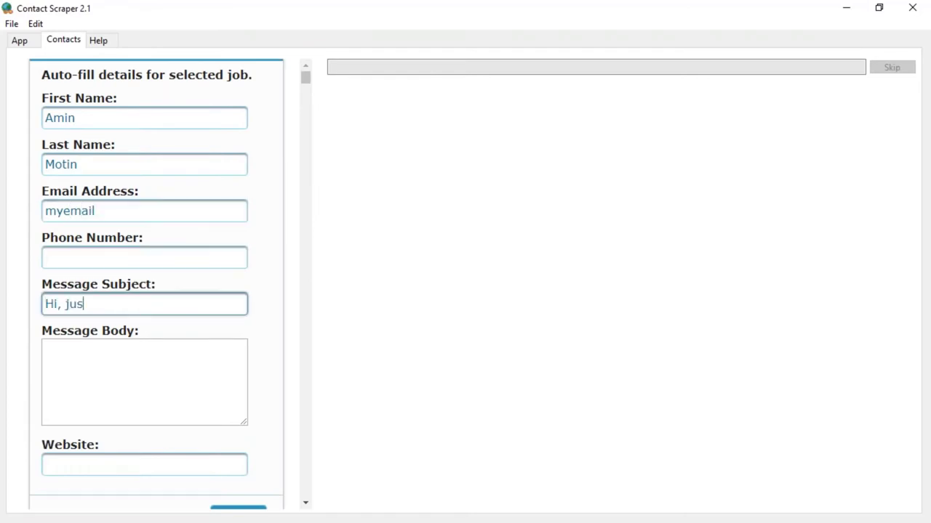
{"action": "type", "text": "t saw your site"}
{"action": "key", "text": "Tab"}
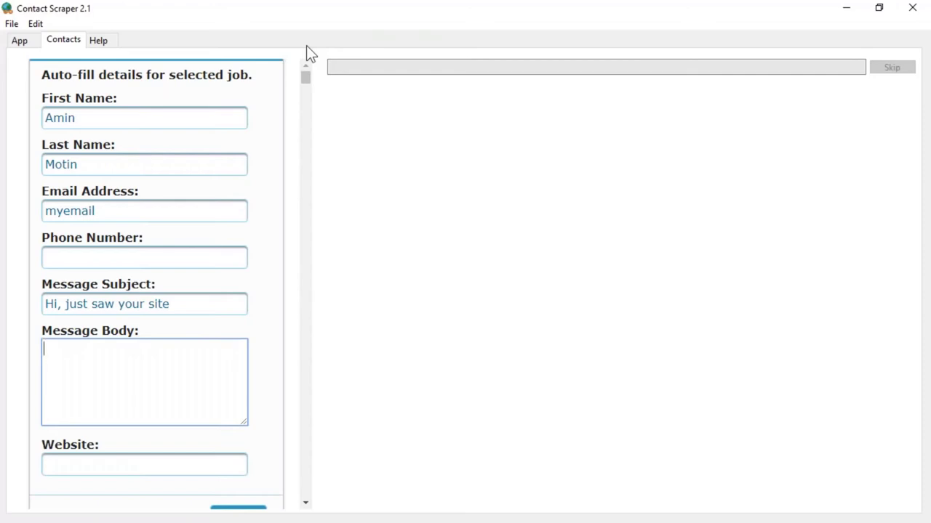
{"action": "left_click", "coordinate": [111, 462]}
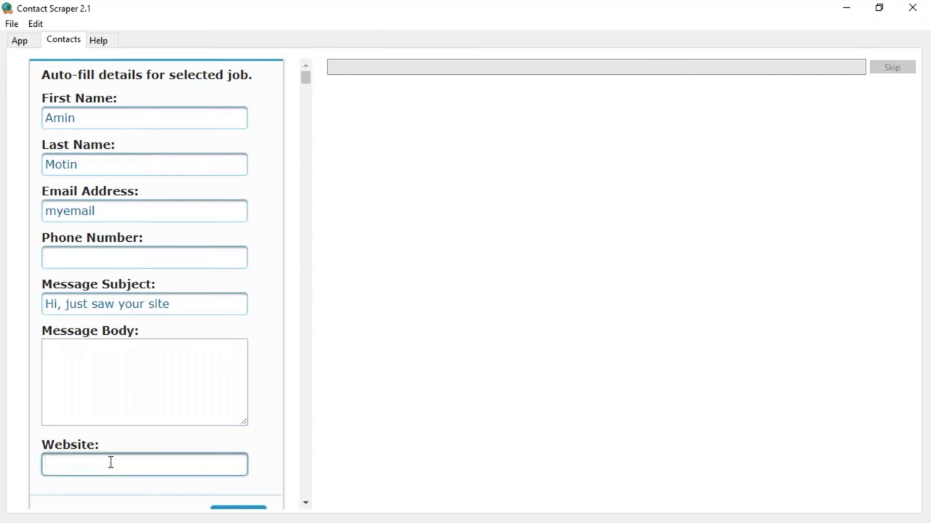
{"action": "type", "text": "http://mywebsite.com"}
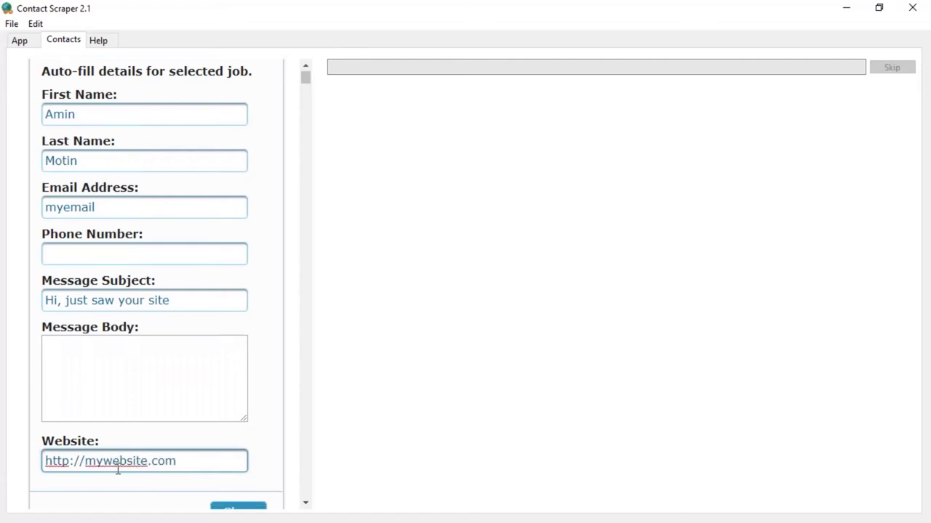
{"action": "scroll", "coordinate": [182, 407], "scroll_direction": "down", "scroll_amount": 2}
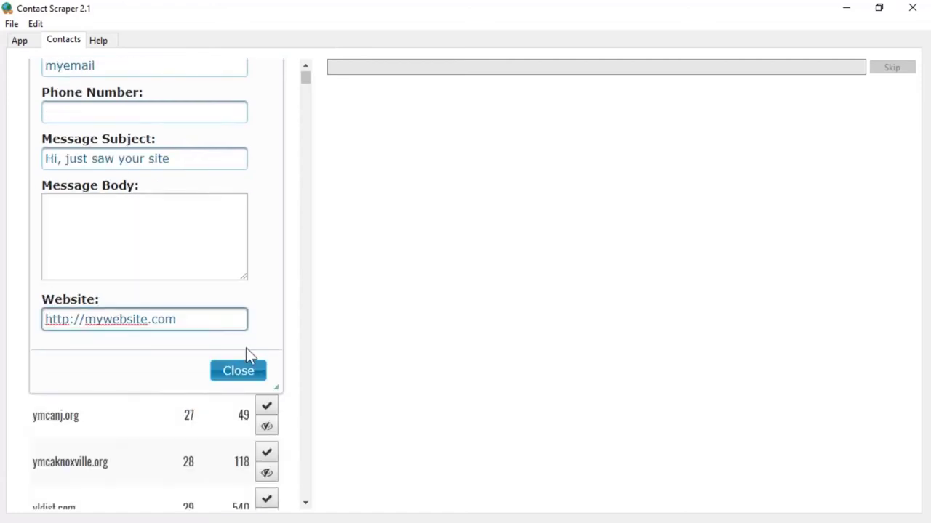
Step: Close the auto-fill details, reopen them to verify the saved values, then close them again
{"action": "left_click", "coordinate": [244, 379]}
{"action": "scroll", "coordinate": [181, 341], "scroll_direction": "down", "scroll_amount": 2}
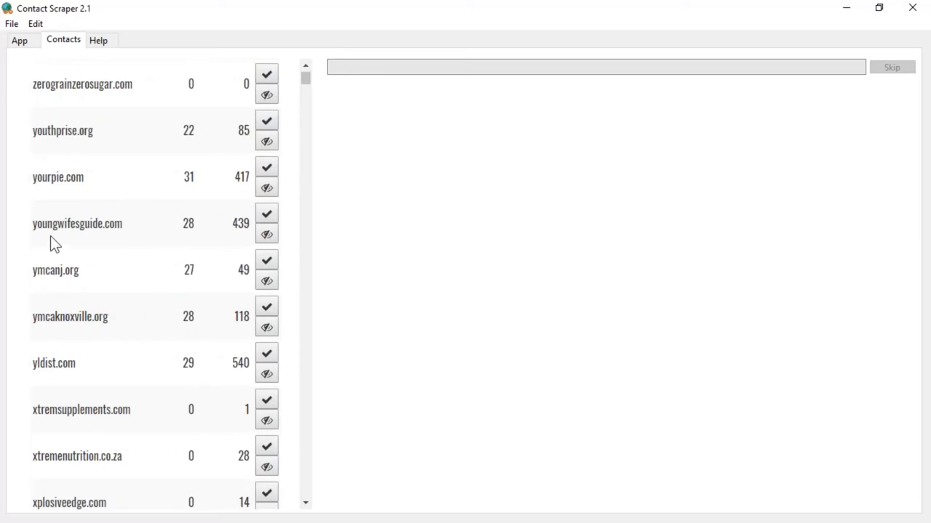
{"action": "scroll", "coordinate": [51, 236], "scroll_direction": "down", "scroll_amount": 1}
{"action": "scroll", "coordinate": [51, 235], "scroll_direction": "up", "scroll_amount": 5}
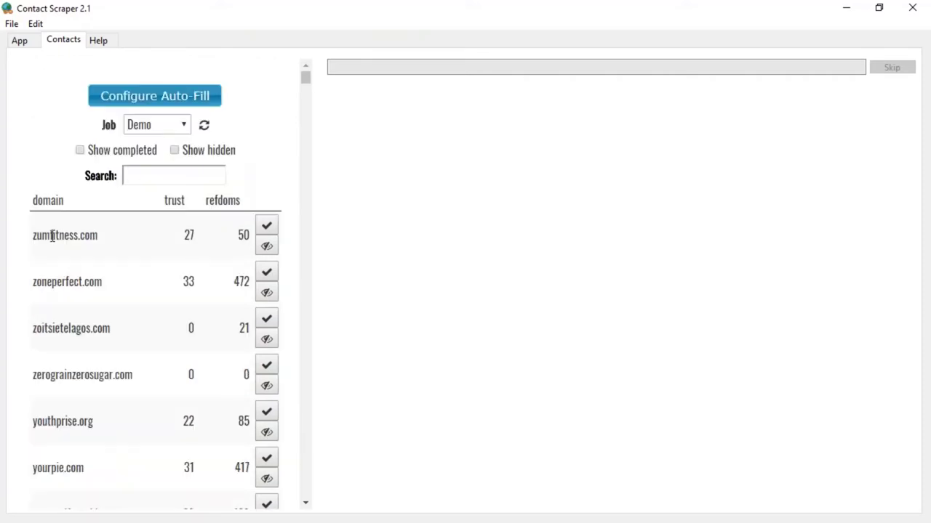
{"action": "left_click", "coordinate": [154, 106]}
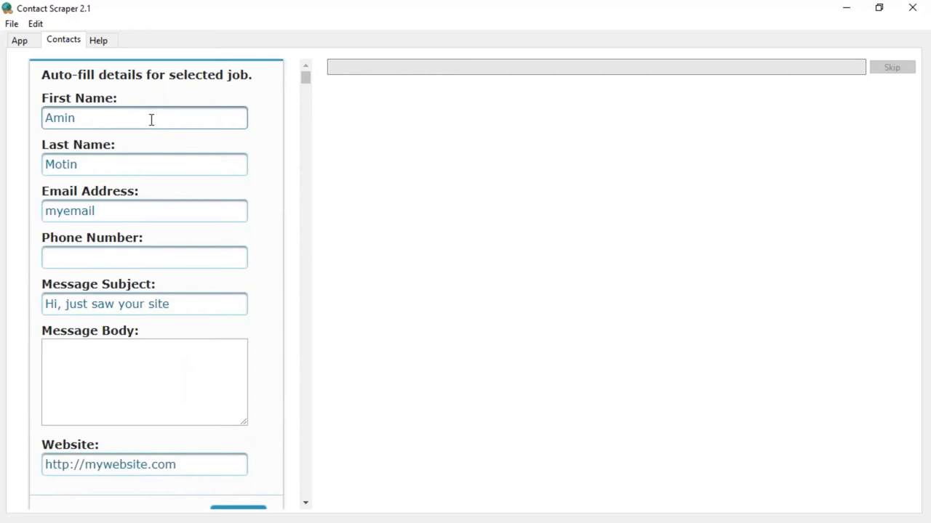
{"action": "scroll", "coordinate": [143, 247], "scroll_direction": "down", "scroll_amount": 3}
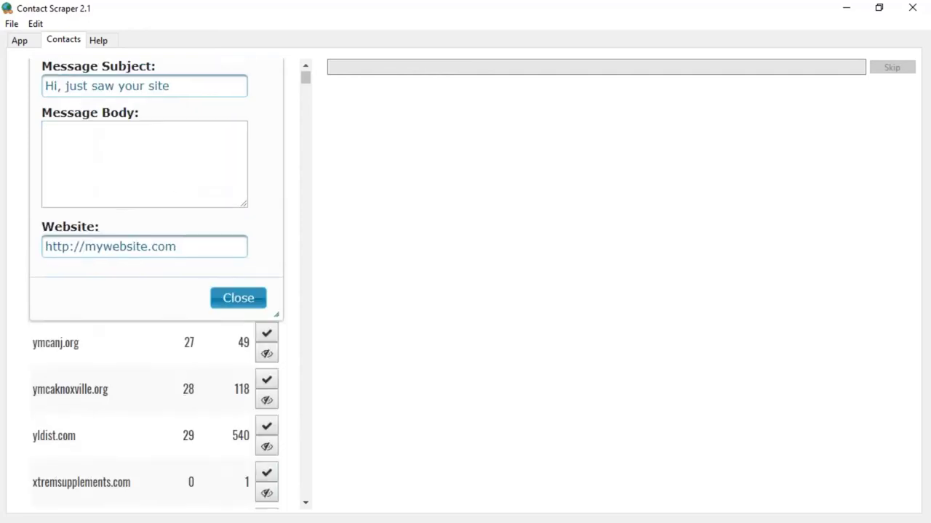
{"action": "left_click", "coordinate": [228, 309]}
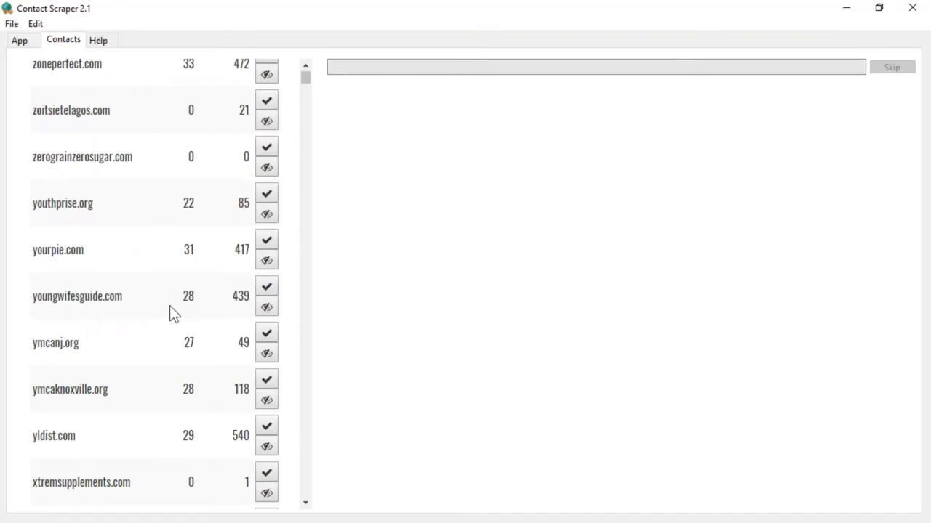
{"action": "scroll", "coordinate": [169, 305], "scroll_direction": "down", "scroll_amount": 2}
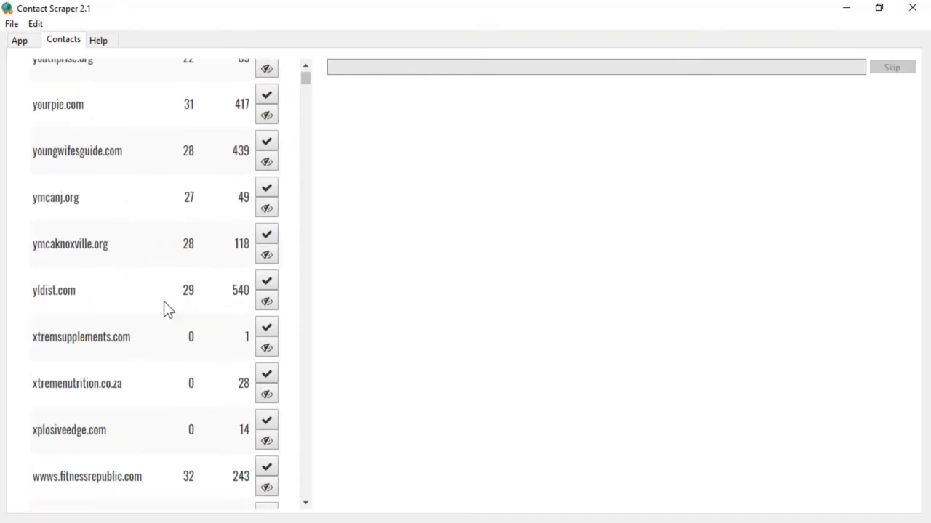
{"action": "scroll", "coordinate": [168, 269], "scroll_direction": "up", "scroll_amount": 3}
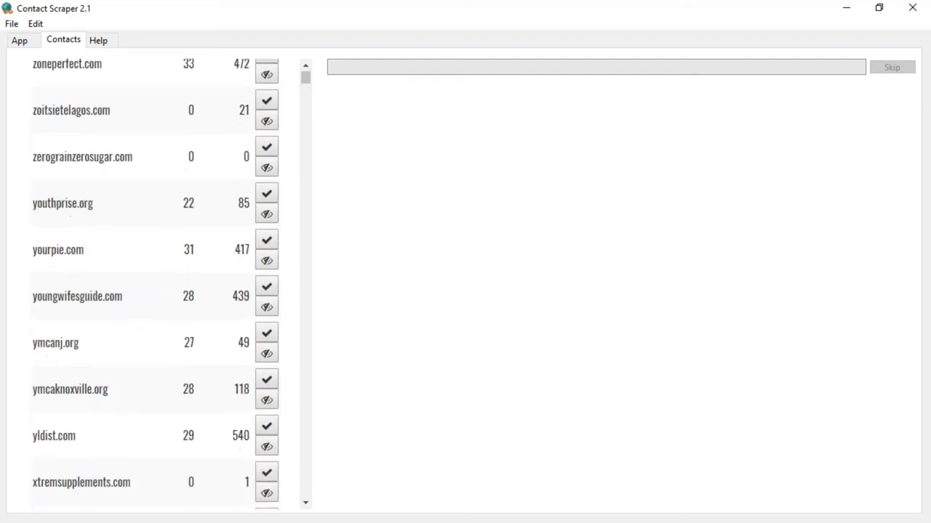
Step: Start a new Email Addresses job from My Jobs, then return to the scraped contacts list
{"action": "left_click", "coordinate": [26, 41]}
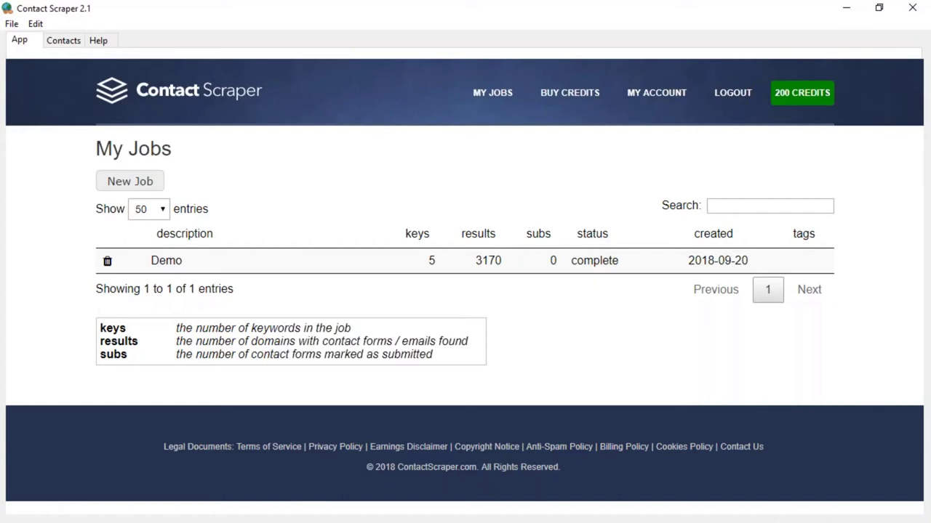
{"action": "left_click", "coordinate": [138, 182]}
{"action": "left_click", "coordinate": [164, 250]}
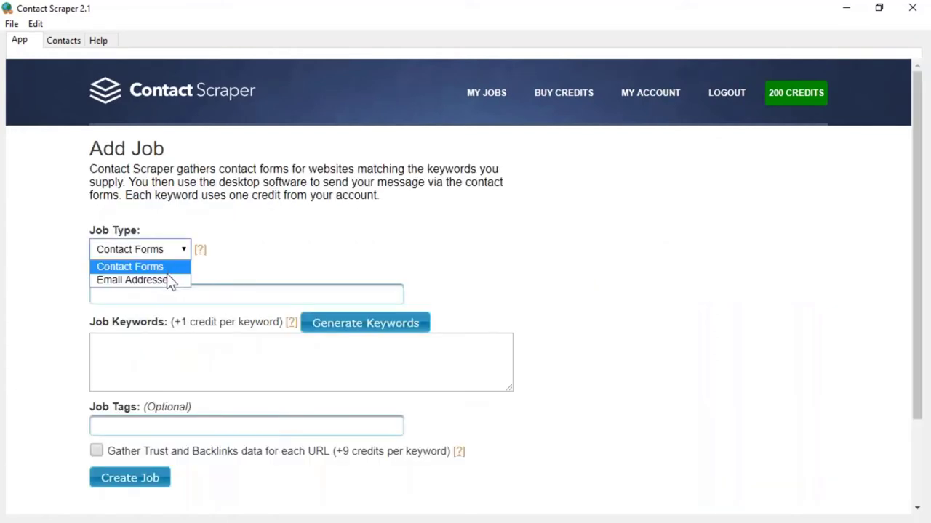
{"action": "left_click", "coordinate": [169, 280]}
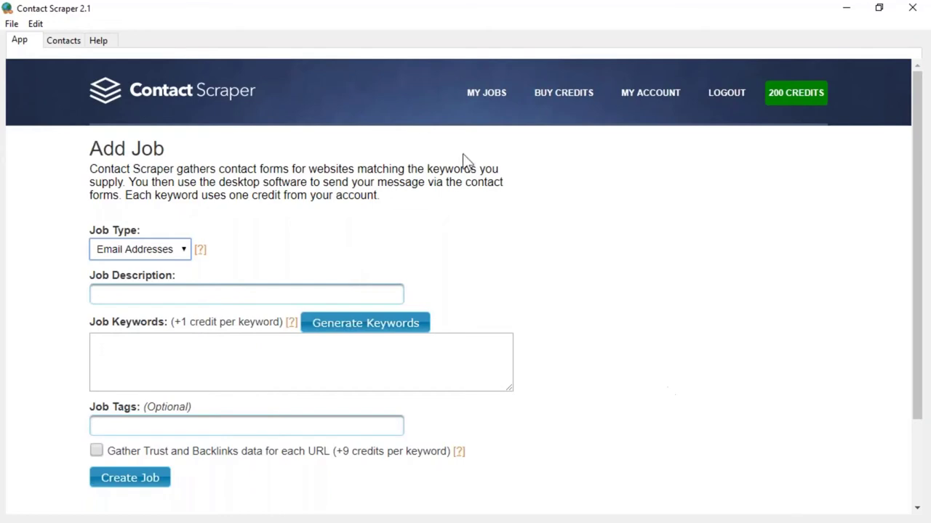
{"action": "left_click", "coordinate": [70, 42]}
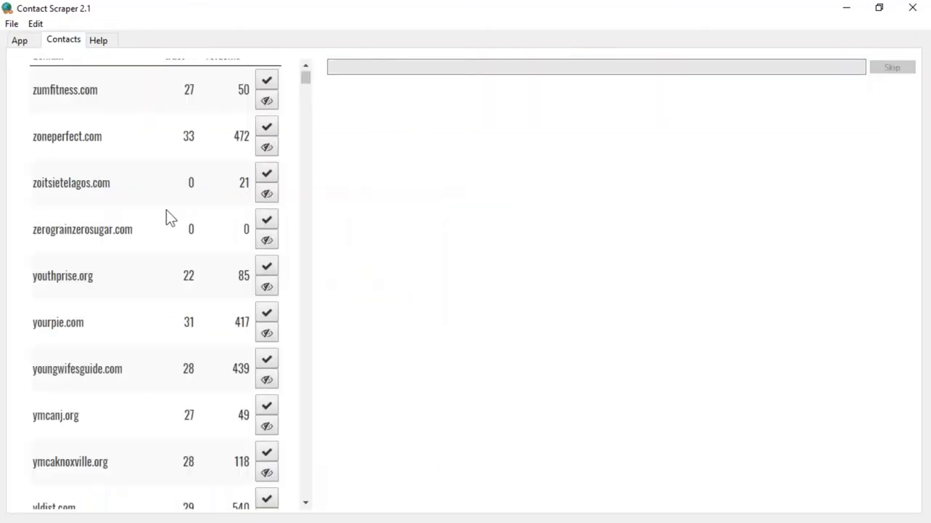
{"action": "scroll", "coordinate": [166, 218], "scroll_direction": "up", "scroll_amount": 2}
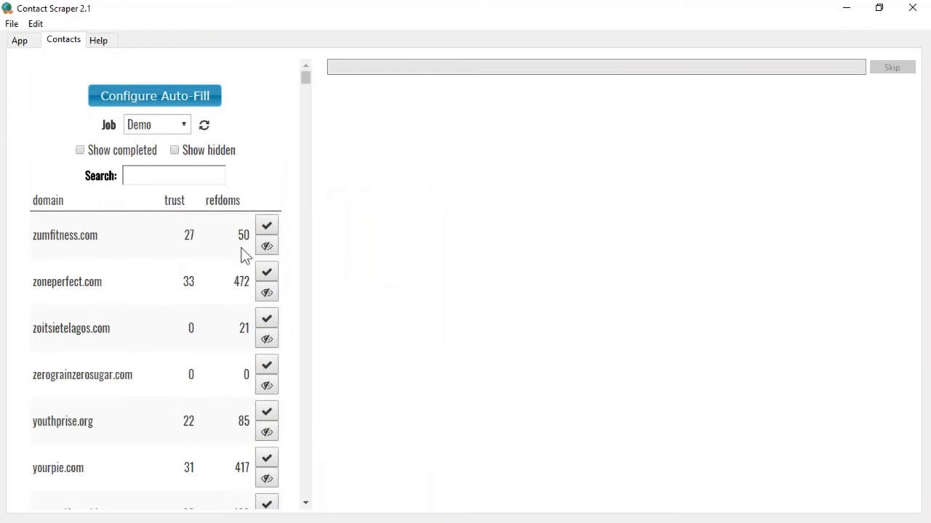
{"action": "left_click", "coordinate": [269, 232]}
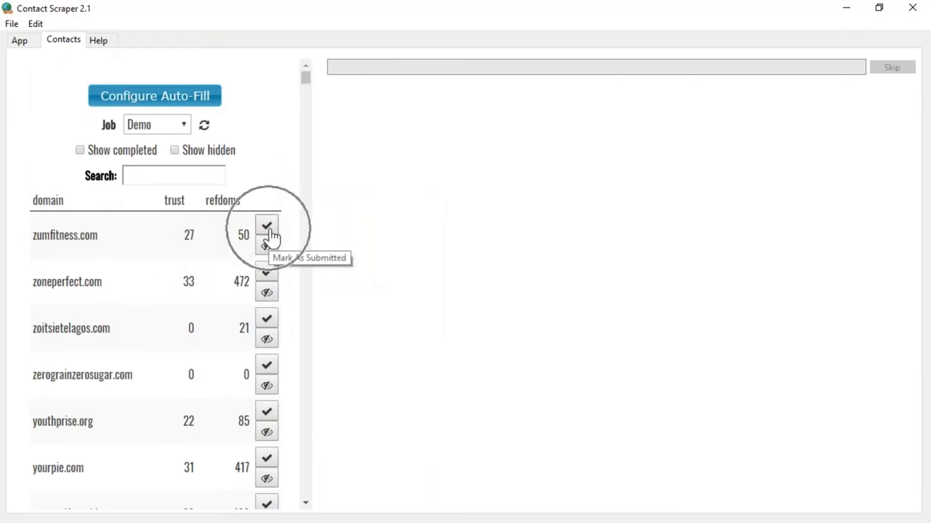
{"action": "left_click", "coordinate": [267, 253]}
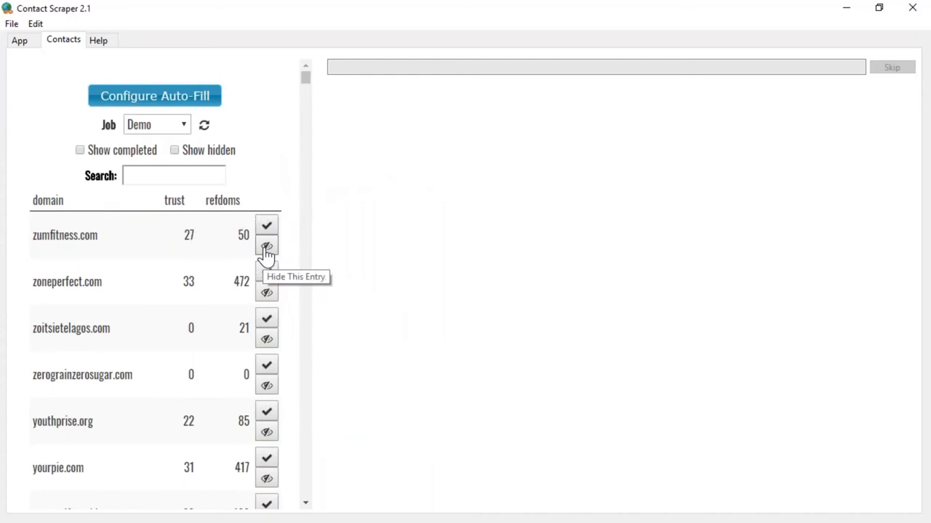
{"action": "scroll", "coordinate": [202, 370], "scroll_direction": "down", "scroll_amount": 15}
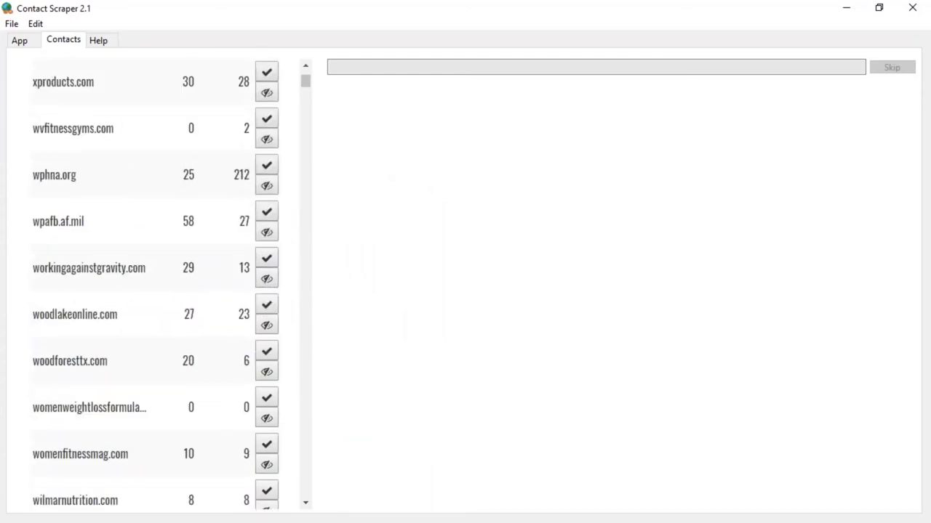
{"action": "scroll", "coordinate": [202, 369], "scroll_direction": "down", "scroll_amount": 12}
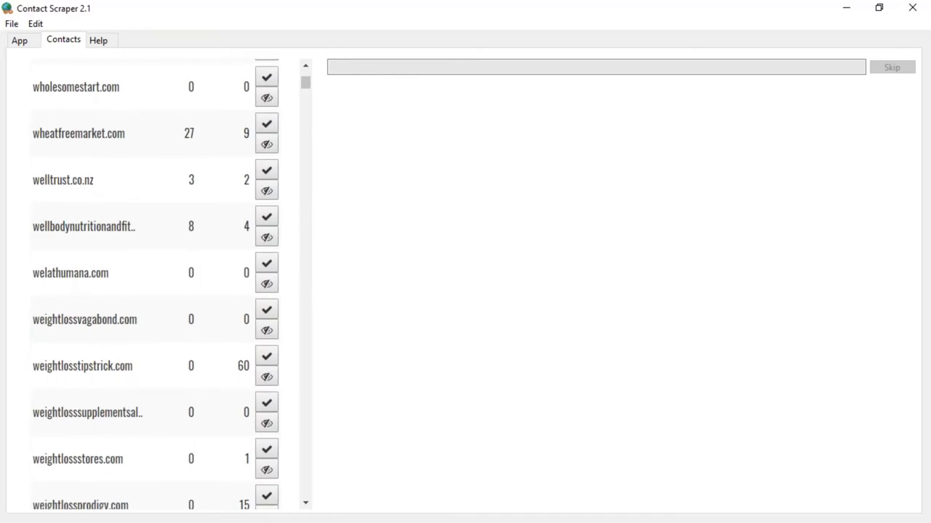
Step: Open weightlossvagabond.com's contact page and scroll through its auto-filled form
{"action": "left_click", "coordinate": [82, 320]}
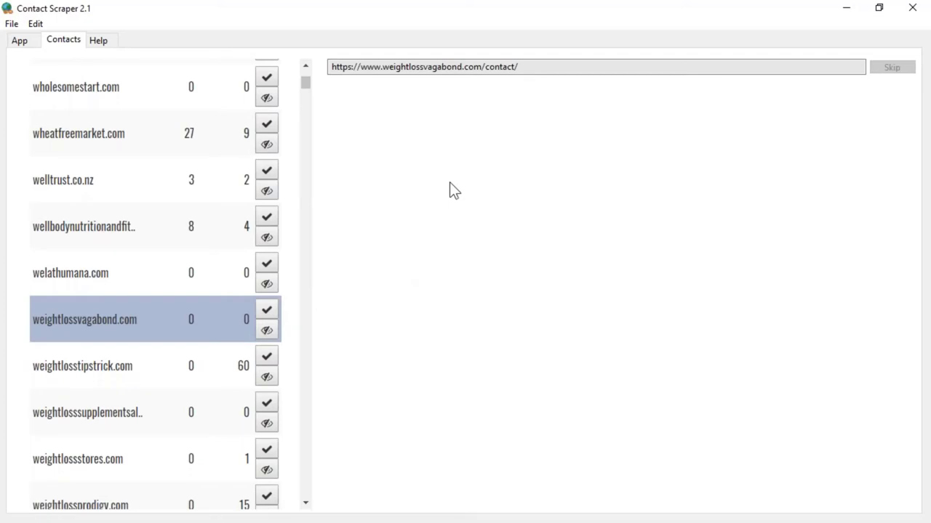
{"action": "scroll", "coordinate": [601, 218], "scroll_direction": "down", "scroll_amount": 3}
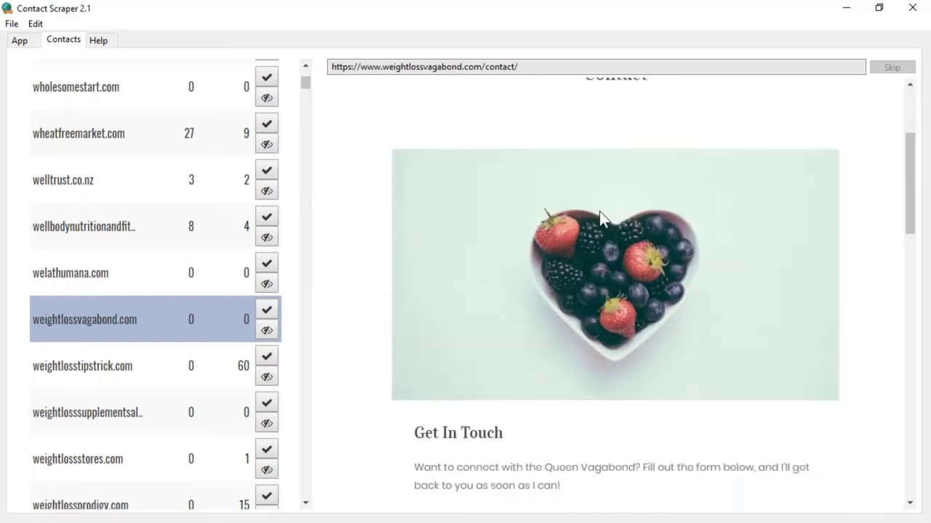
{"action": "scroll", "coordinate": [600, 218], "scroll_direction": "down", "scroll_amount": 6}
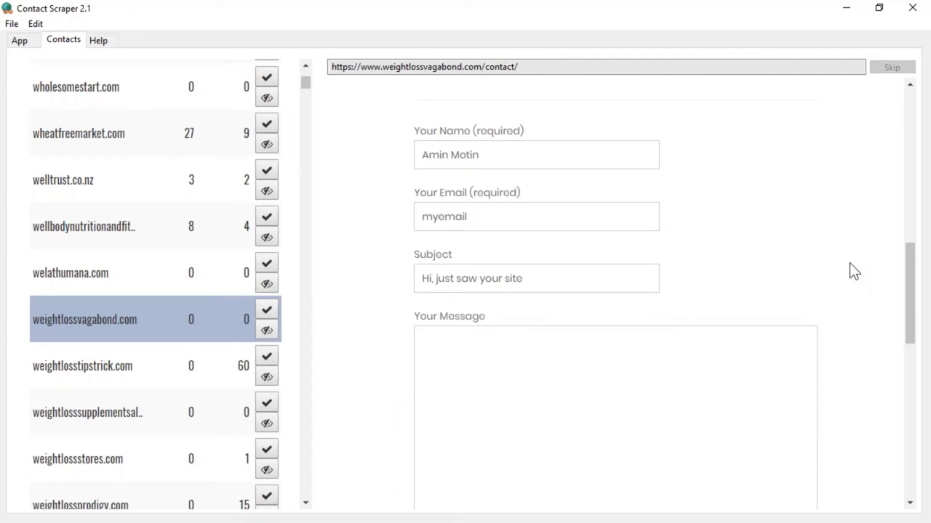
{"action": "scroll", "coordinate": [849, 262], "scroll_direction": "down", "scroll_amount": 3}
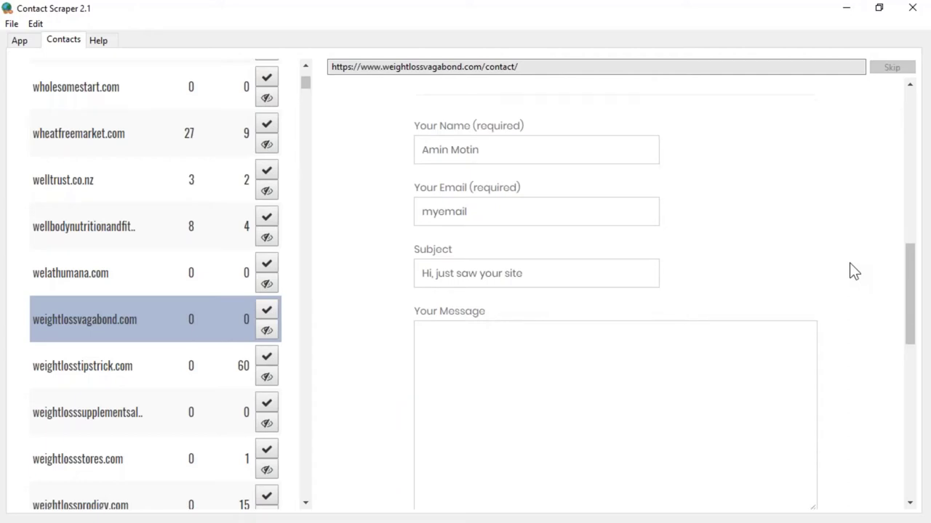
{"action": "scroll", "coordinate": [790, 346], "scroll_direction": "up", "scroll_amount": 1}
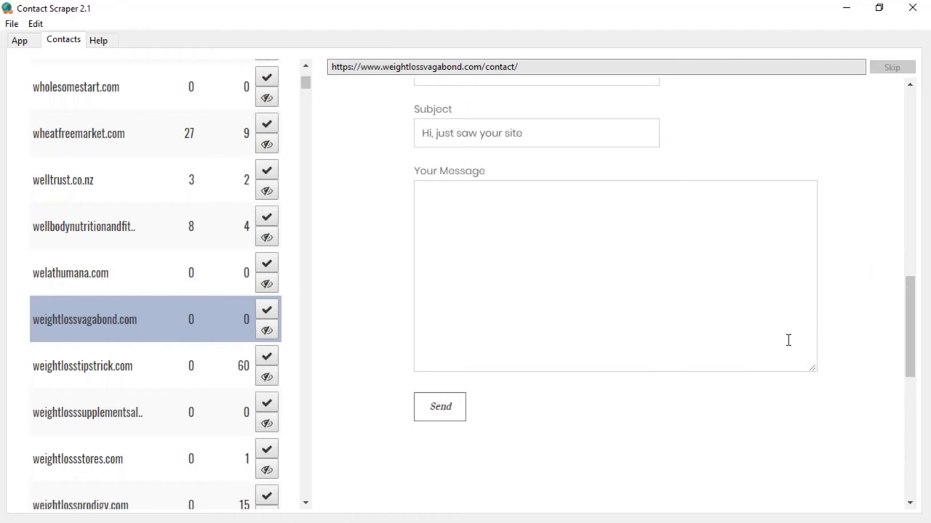
{"action": "scroll", "coordinate": [779, 339], "scroll_direction": "up", "scroll_amount": 1}
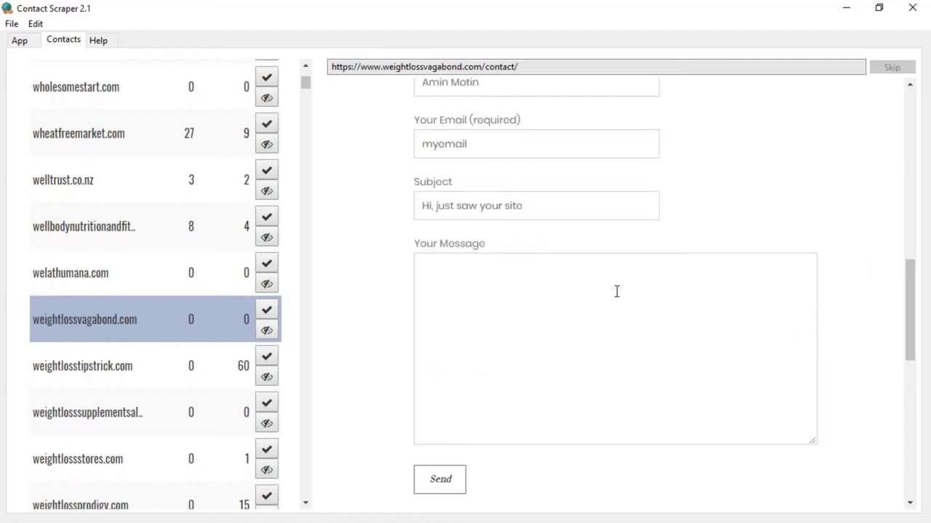
{"action": "scroll", "coordinate": [617, 291], "scroll_direction": "up", "scroll_amount": 2}
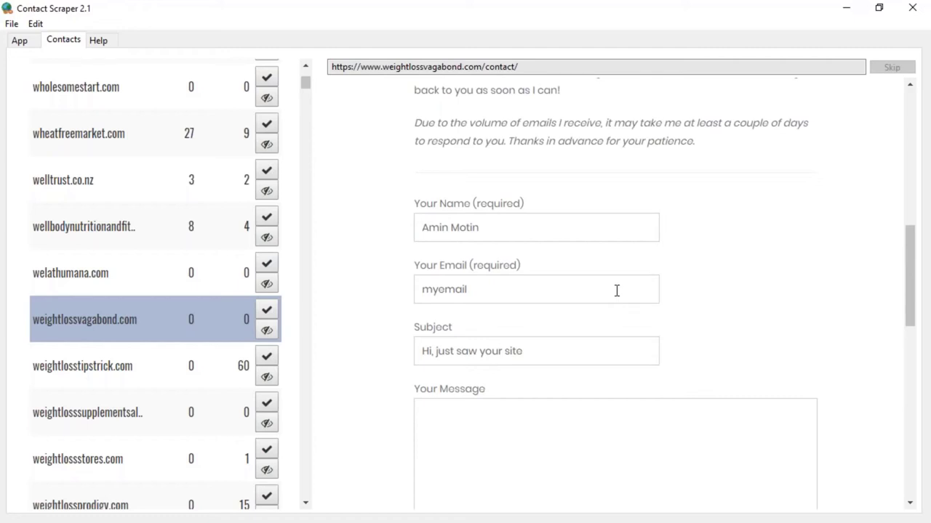
{"action": "scroll", "coordinate": [616, 291], "scroll_direction": "down", "scroll_amount": 3}
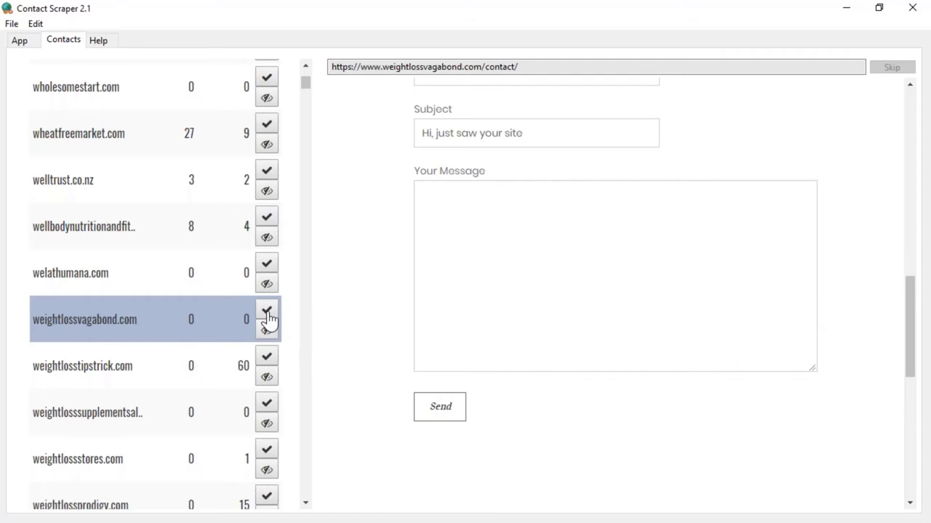
Step: Mark weightlossvagabond.com as submitted and hide zumfitness.com, leaving zoneperfect.com at the top
{"action": "left_click", "coordinate": [267, 314]}
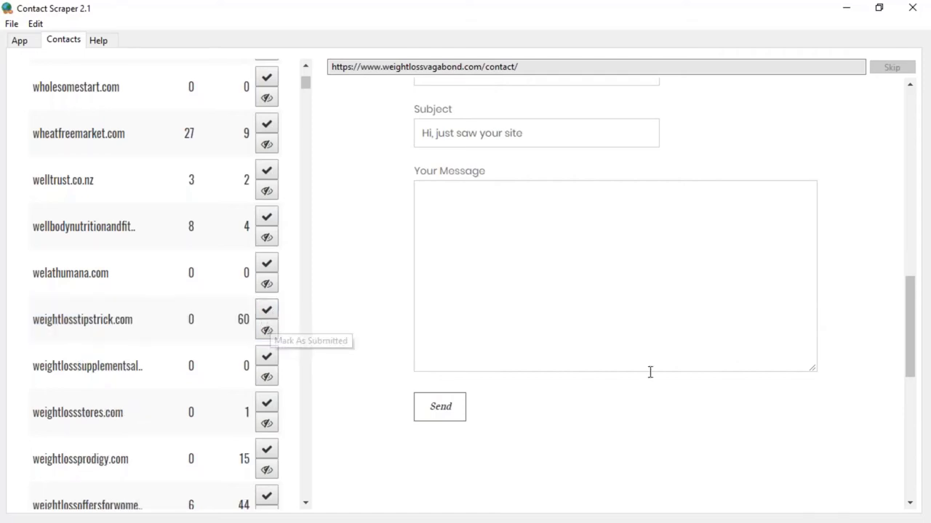
{"action": "scroll", "coordinate": [239, 201], "scroll_direction": "up", "scroll_amount": 10}
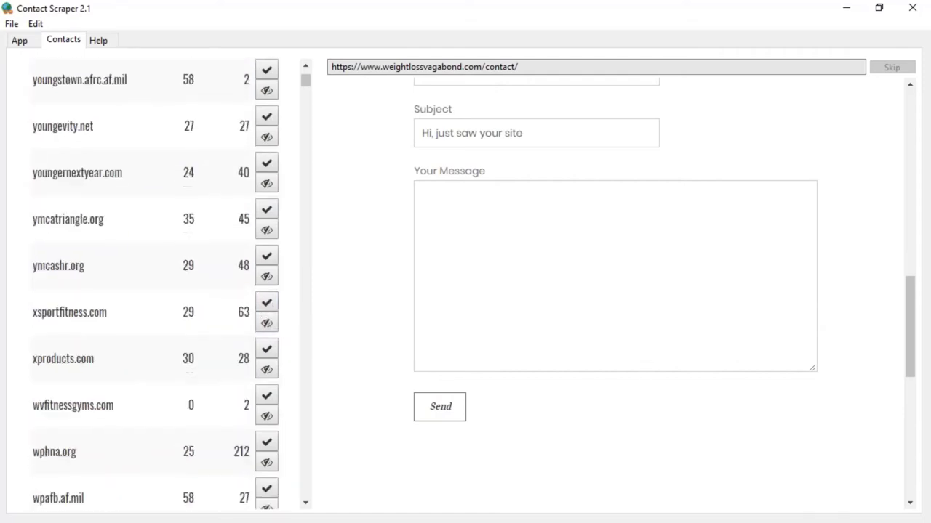
{"action": "scroll", "coordinate": [55, 255], "scroll_direction": "up", "scroll_amount": 8}
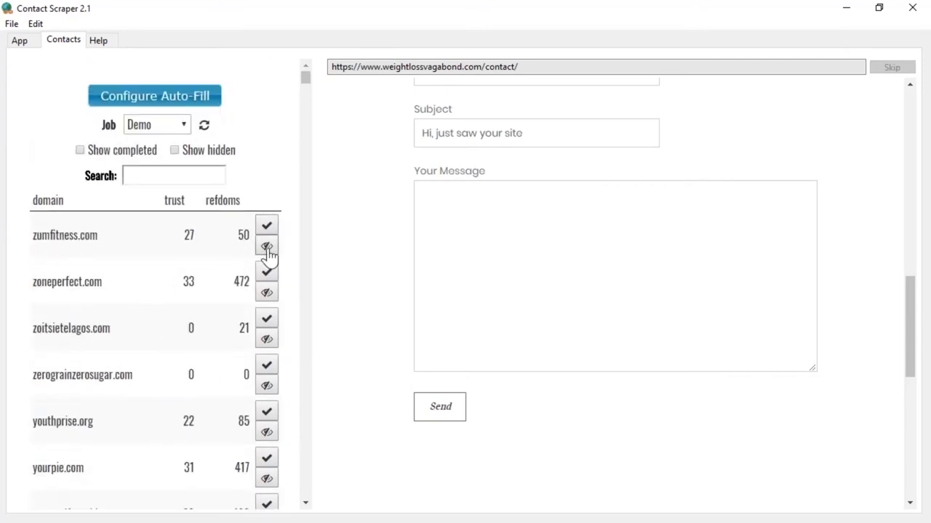
{"action": "left_click", "coordinate": [267, 249]}
{"action": "left_click", "coordinate": [19, 42]}
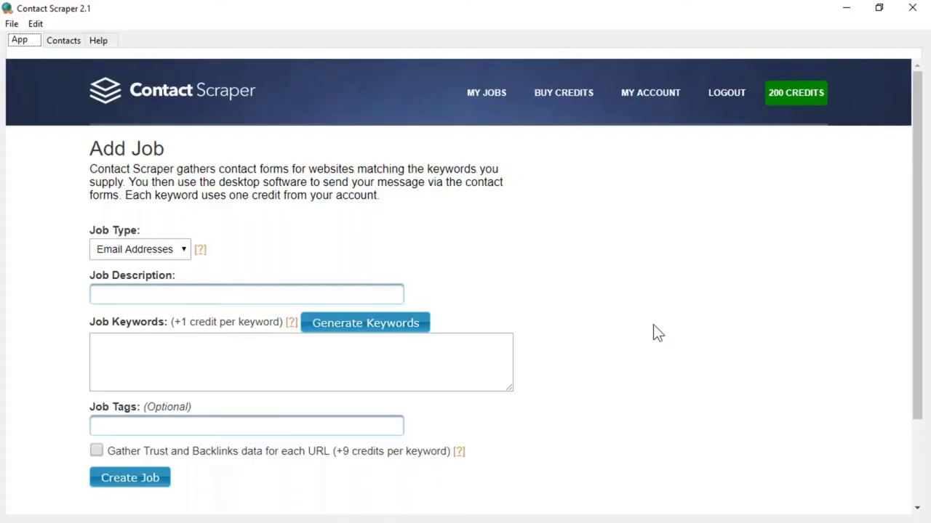
{"action": "left_click", "coordinate": [56, 46]}
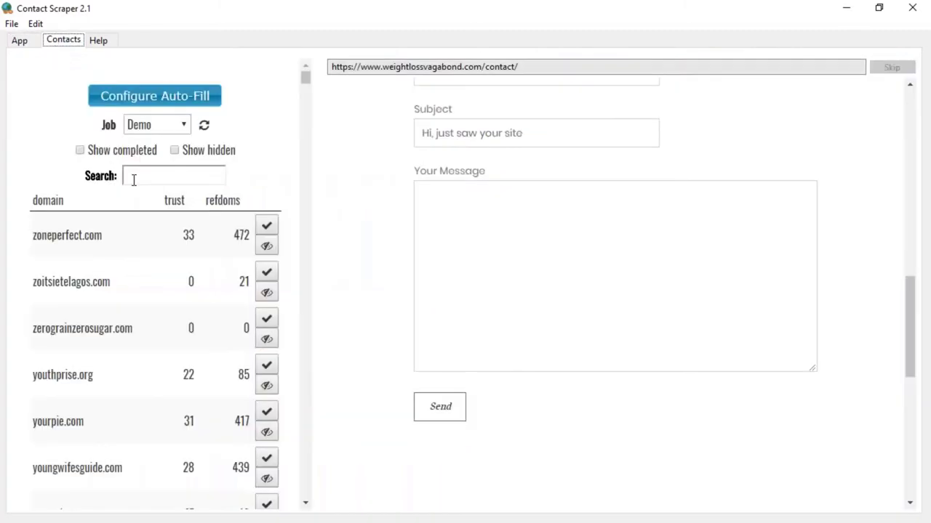
Step: Sort domains by the trust column descending, so m.facebook.com at 100 leads
{"action": "left_click", "coordinate": [176, 204]}
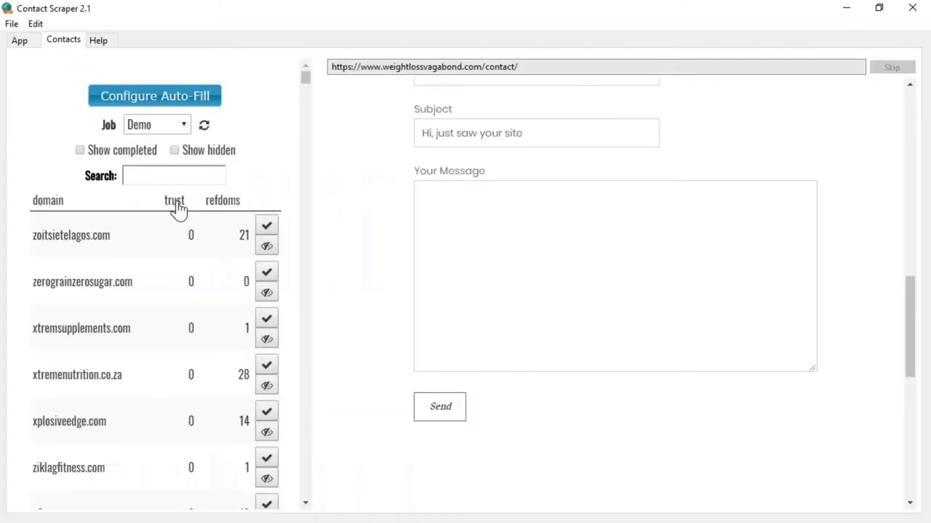
{"action": "left_click", "coordinate": [177, 209]}
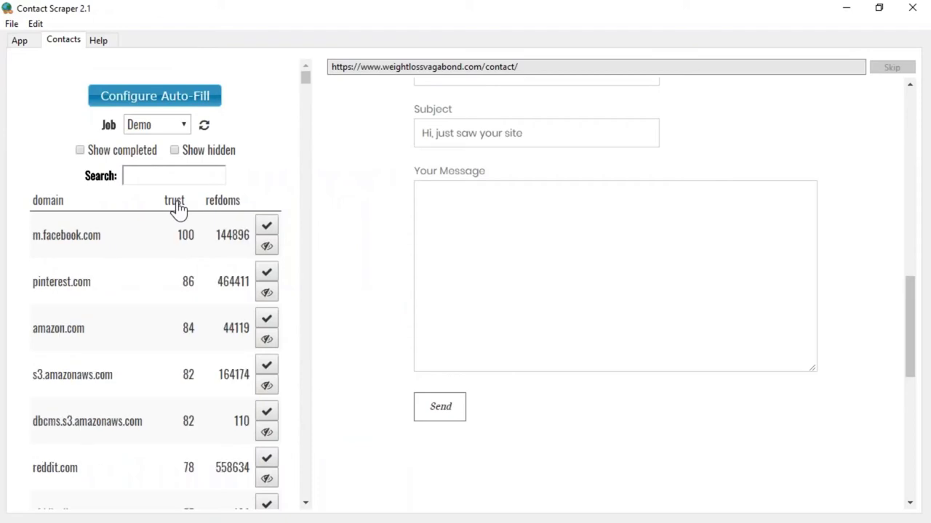
{"action": "scroll", "coordinate": [82, 275], "scroll_direction": "down", "scroll_amount": 5}
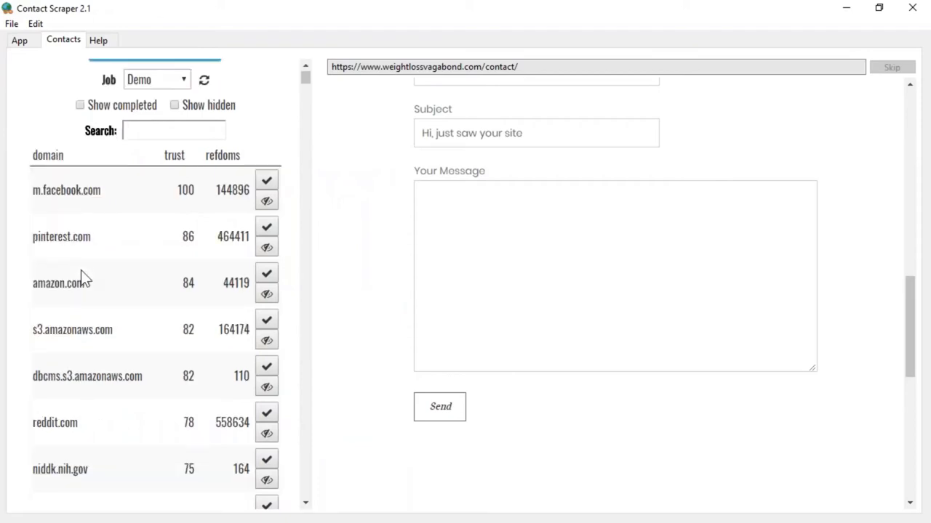
{"action": "scroll", "coordinate": [156, 283], "scroll_direction": "up", "scroll_amount": 5}
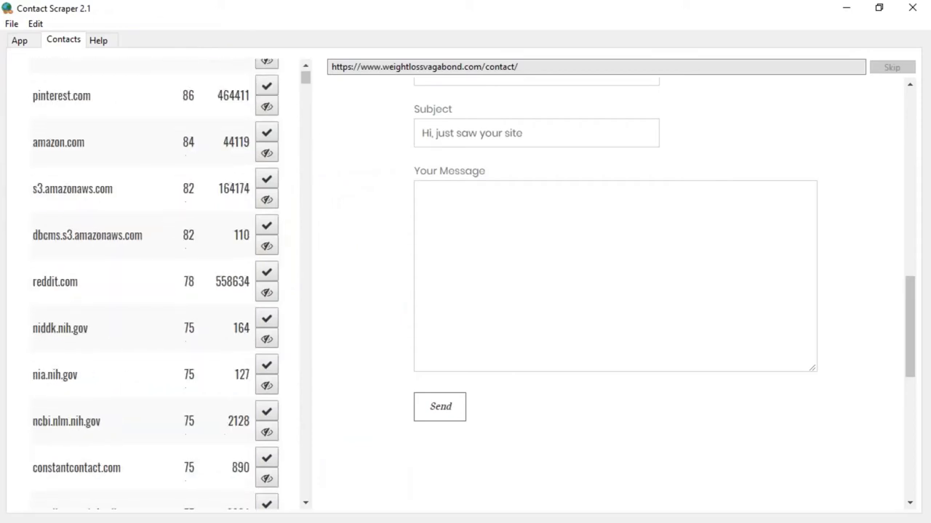
{"action": "scroll", "coordinate": [155, 284], "scroll_direction": "down", "scroll_amount": 5}
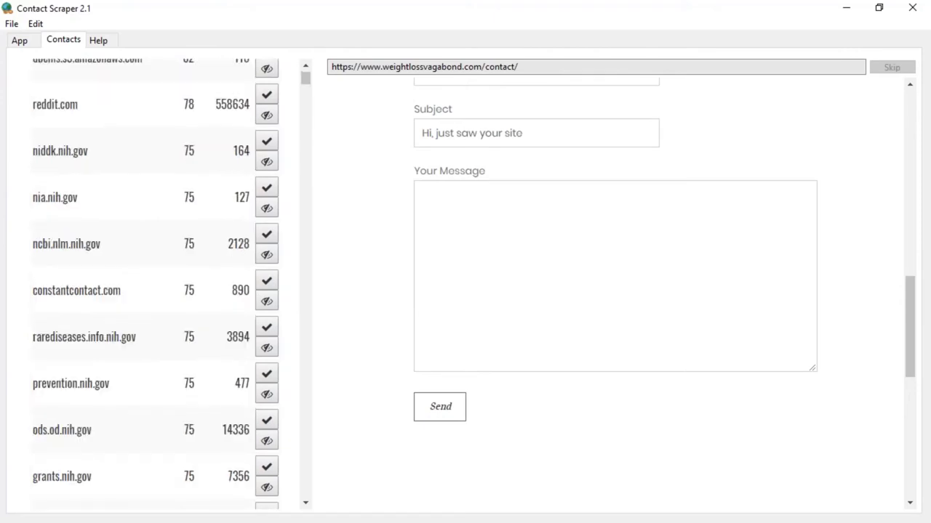
{"action": "scroll", "coordinate": [207, 213], "scroll_direction": "up", "scroll_amount": 5}
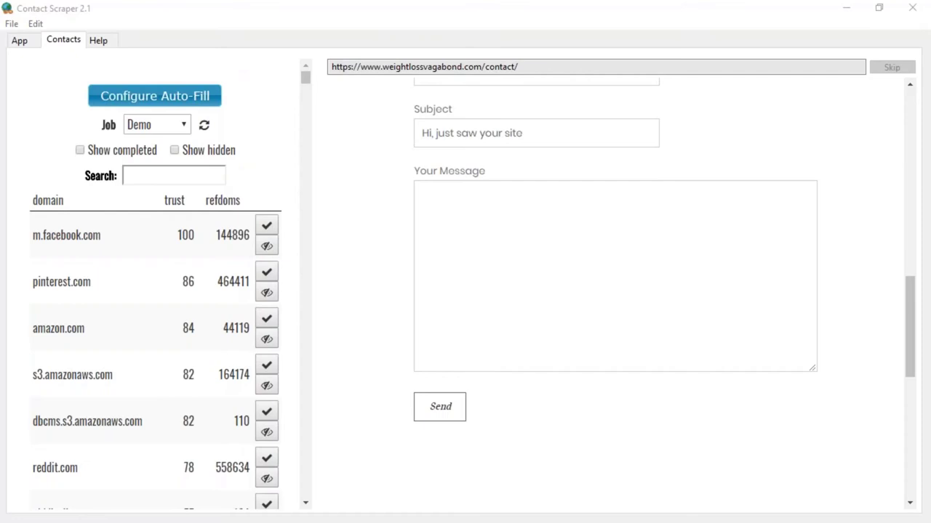
{"action": "scroll", "coordinate": [142, 365], "scroll_direction": "down", "scroll_amount": 3}
{"action": "scroll", "coordinate": [160, 236], "scroll_direction": "up", "scroll_amount": 2}
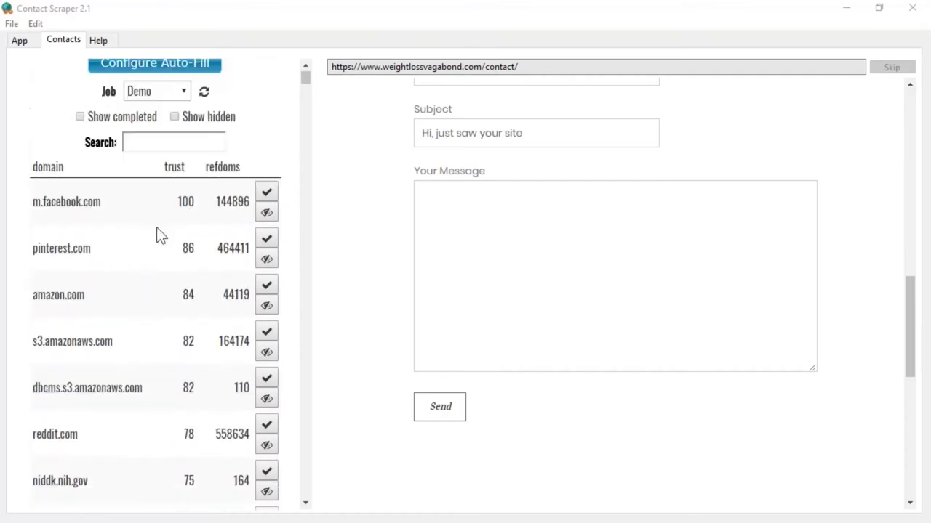
{"action": "scroll", "coordinate": [160, 236], "scroll_direction": "up", "scroll_amount": 1}
Step: Search the domain list for .com, then .net, then .co.uk
{"action": "left_click", "coordinate": [173, 180]}
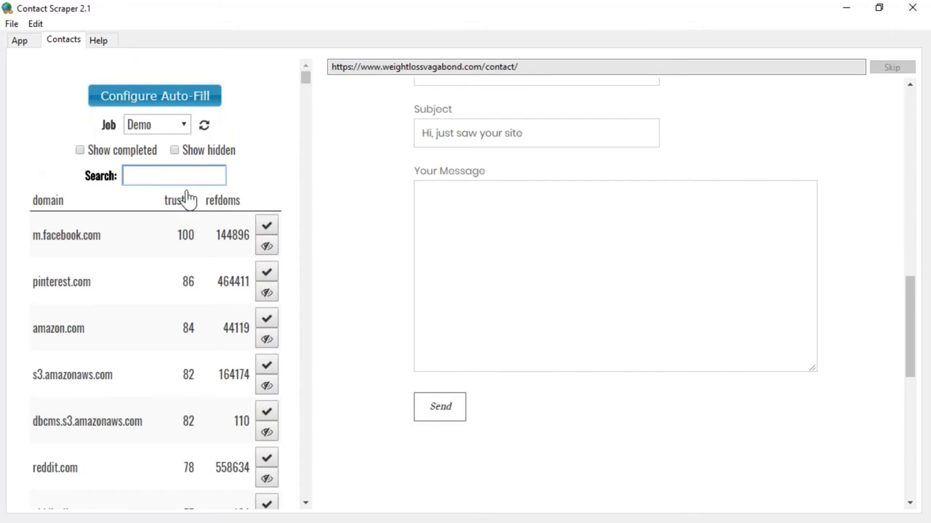
{"action": "type", "text": ".com"}
{"action": "double_click", "coordinate": [180, 176]}
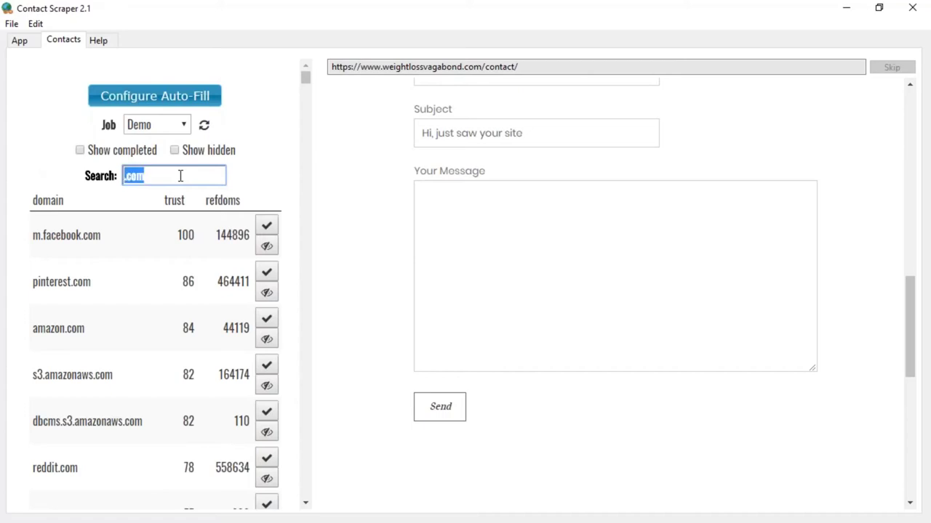
{"action": "type", "text": ".net"}
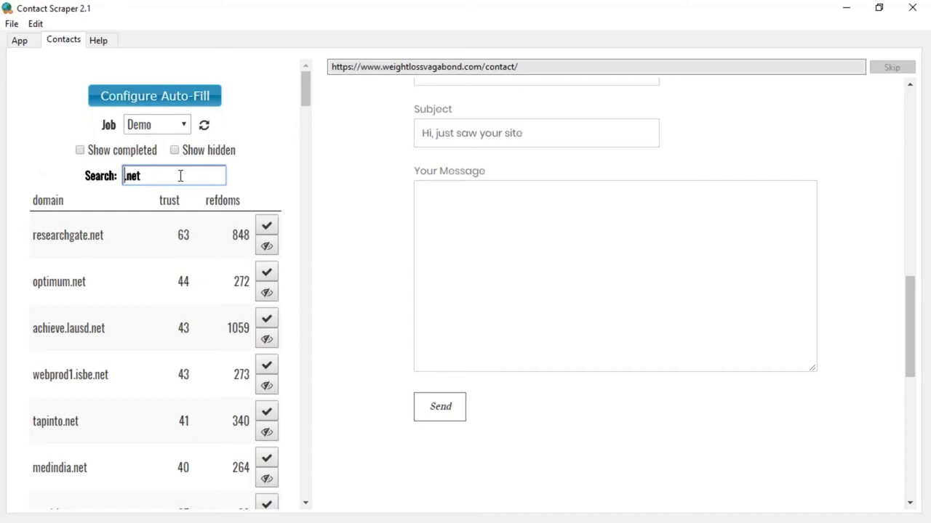
{"action": "double_click", "coordinate": [180, 176]}
{"action": "type", "text": ".co.uk"}
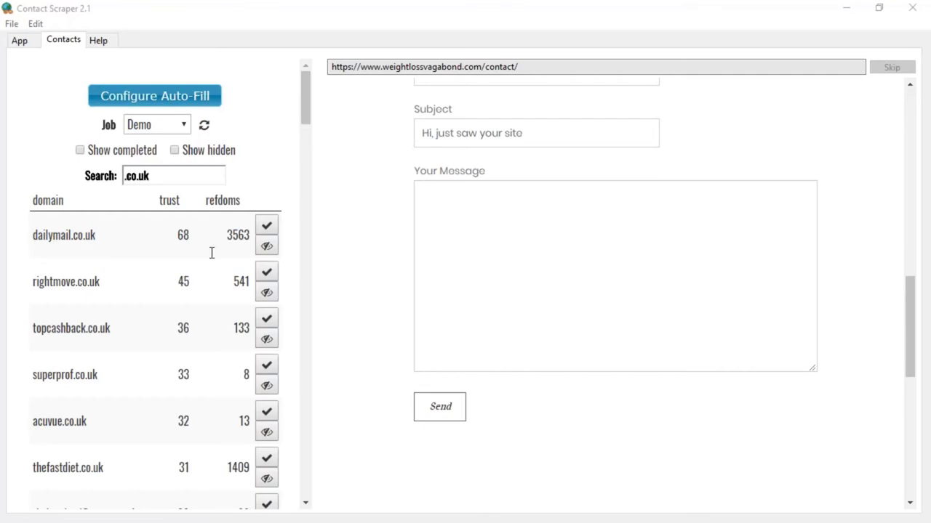
Step: Re-search for .com, .info and .co.uk, finally filtering the list by 'weight'
{"action": "left_click_drag", "start_coordinate": [175, 175], "coordinate": [51, 175]}
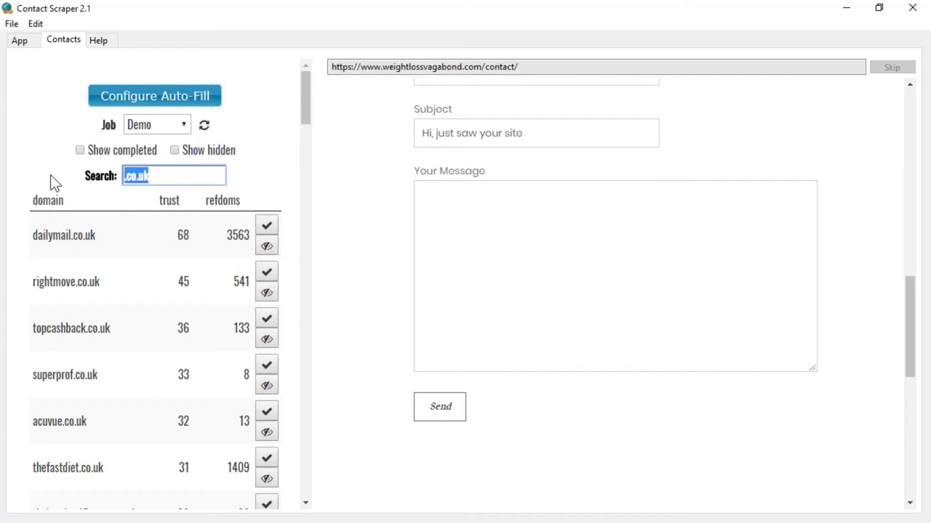
{"action": "type", "text": ".com"}
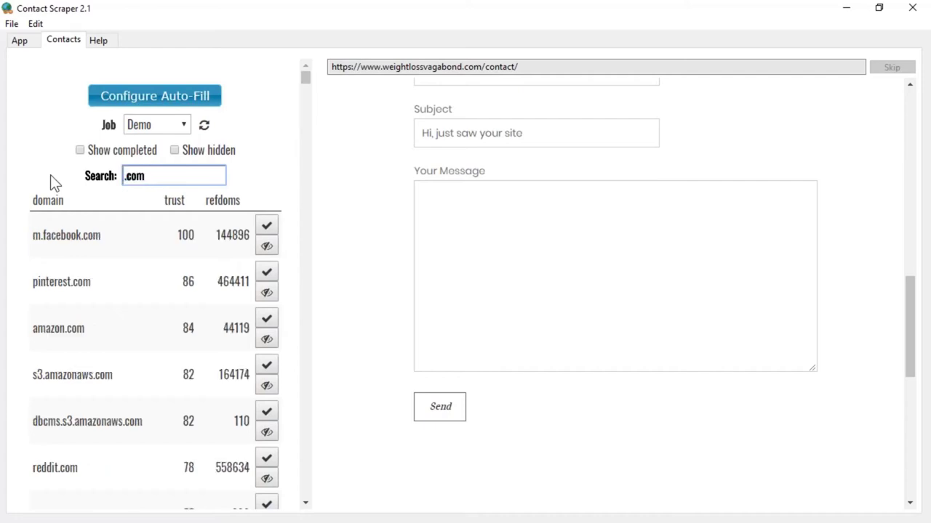
{"action": "key", "text": "ctrl+a"}
{"action": "type", "text": ".info"}
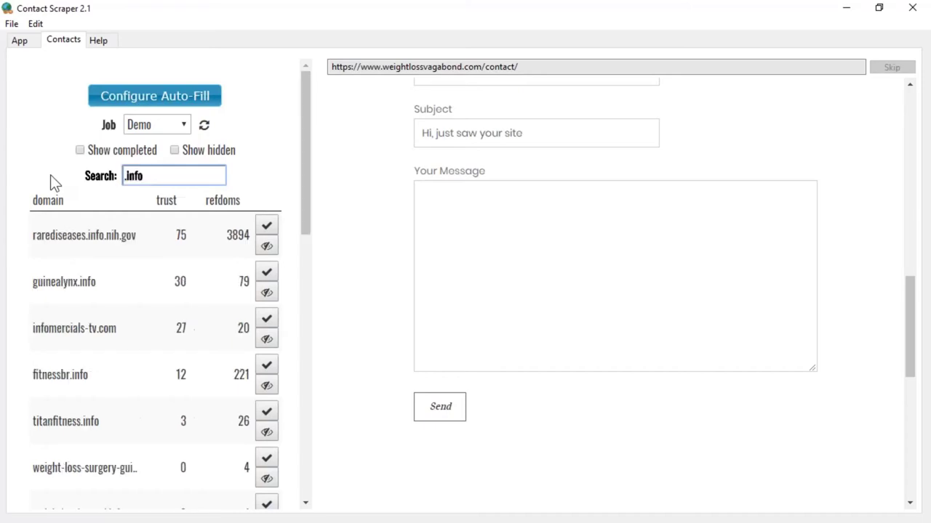
{"action": "key", "text": "ctrl+a"}
{"action": "type", "text": ".co.uk"}
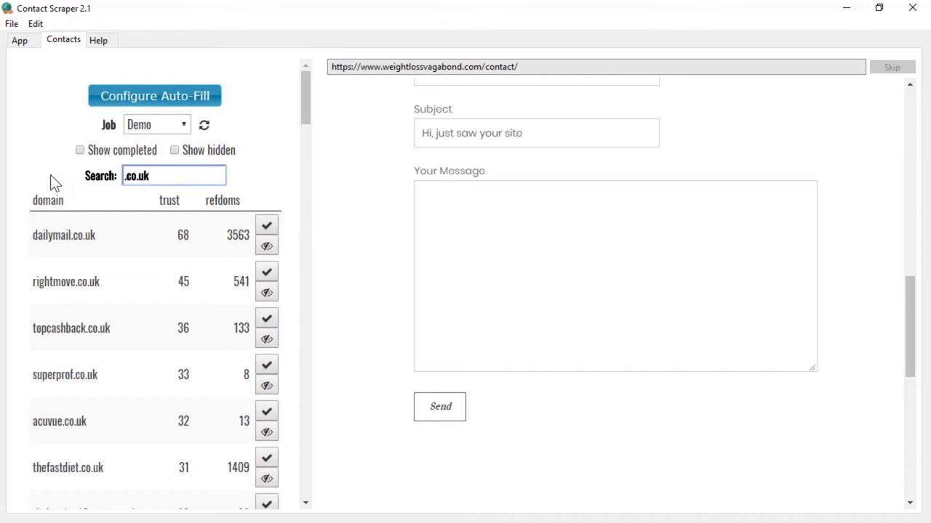
{"action": "key", "text": "ctrl+a"}
{"action": "type", "text": "weight"}
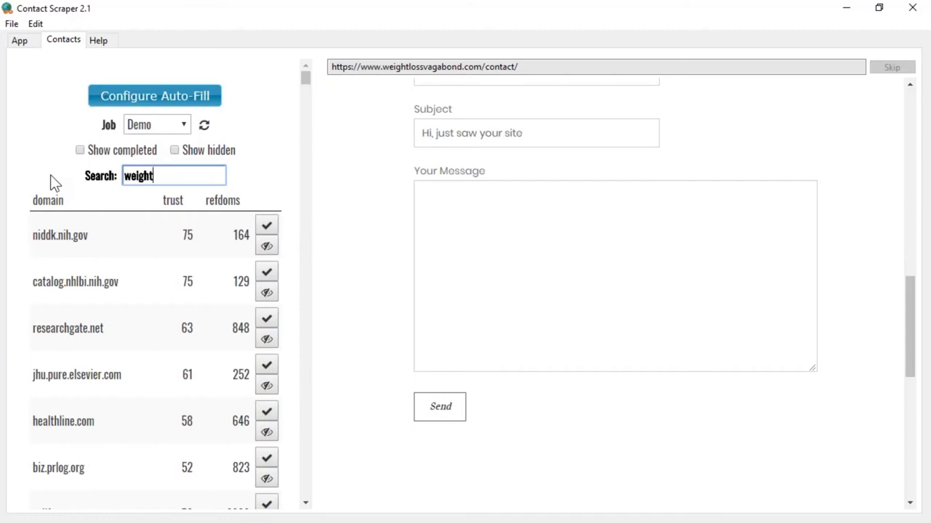
{"action": "scroll", "coordinate": [166, 397], "scroll_direction": "down", "scroll_amount": 2}
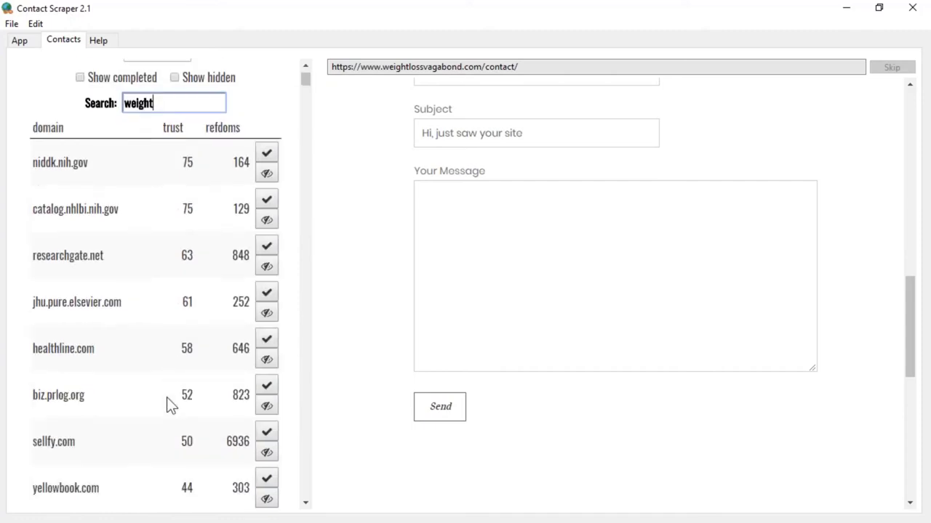
{"action": "scroll", "coordinate": [140, 381], "scroll_direction": "up", "scroll_amount": 2}
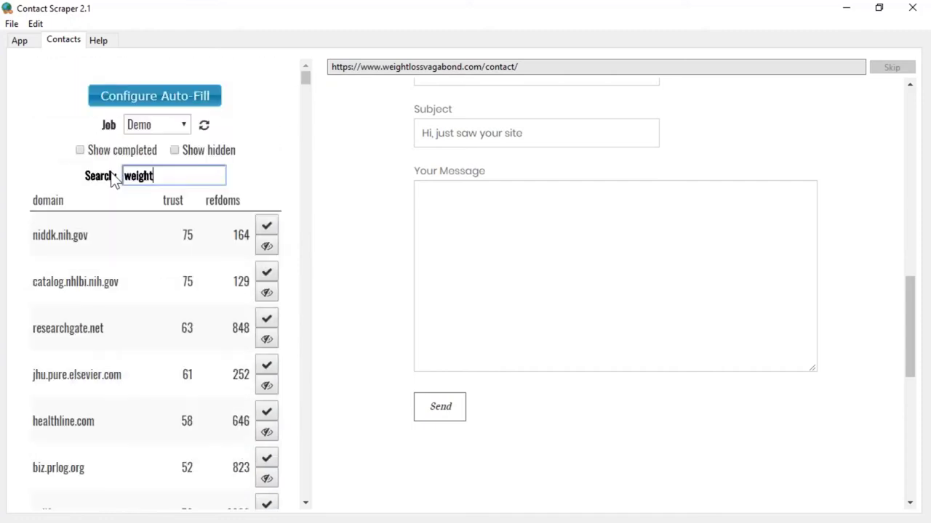
{"action": "double_click", "coordinate": [176, 181]}
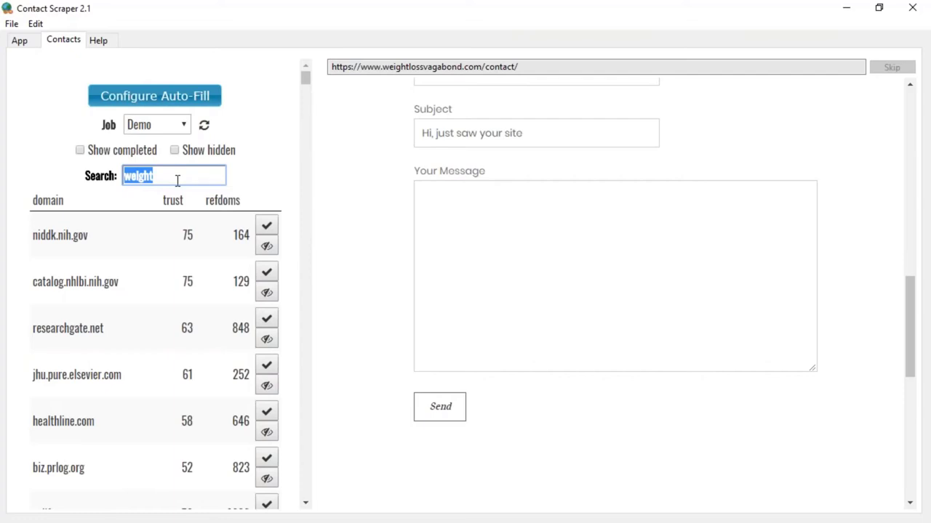
Step: Clear the search, tick Show completed then Show hidden, and go to the Add Job page
{"action": "key", "text": "BackSpace"}
{"action": "left_click", "coordinate": [80, 150]}
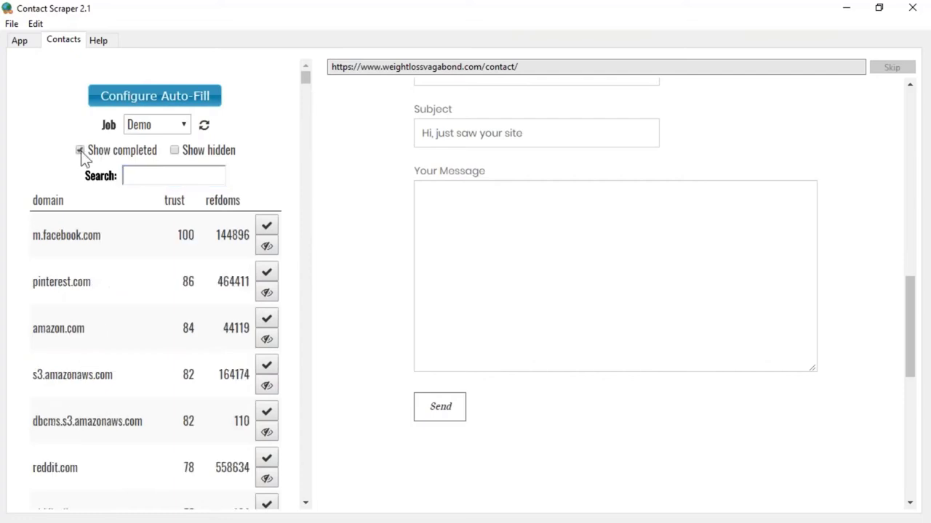
{"action": "left_click", "coordinate": [176, 150]}
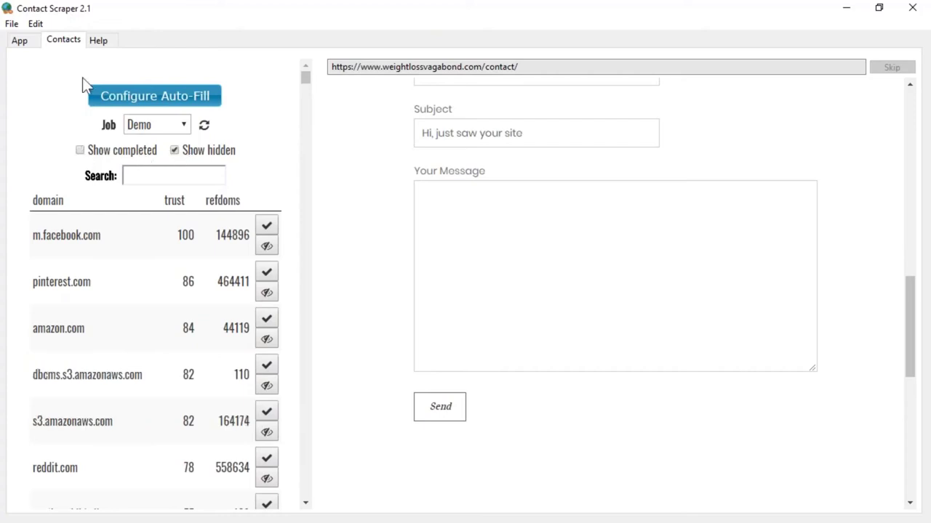
{"action": "left_click", "coordinate": [20, 43]}
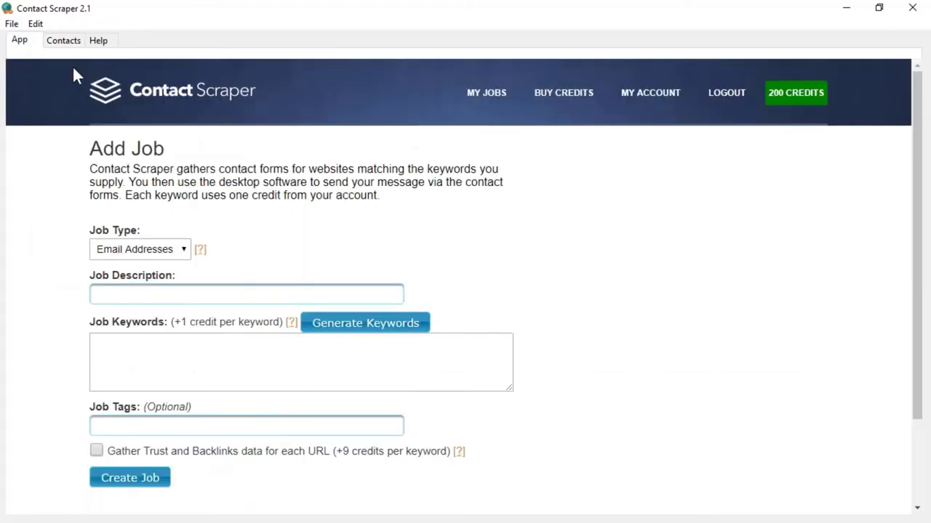